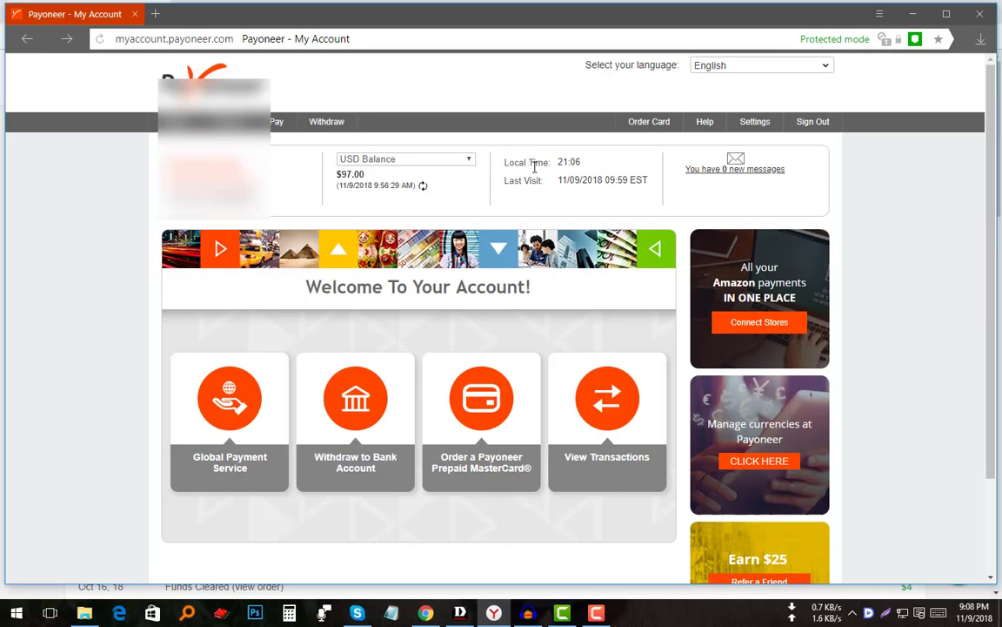
- Open the form for withdrawing funds to a bank account
{"action": "scroll", "coordinate": [535, 166], "scroll_direction": "down", "scroll_amount": 1}
{"action": "scroll", "coordinate": [588, 150], "scroll_direction": "up", "scroll_amount": 1}
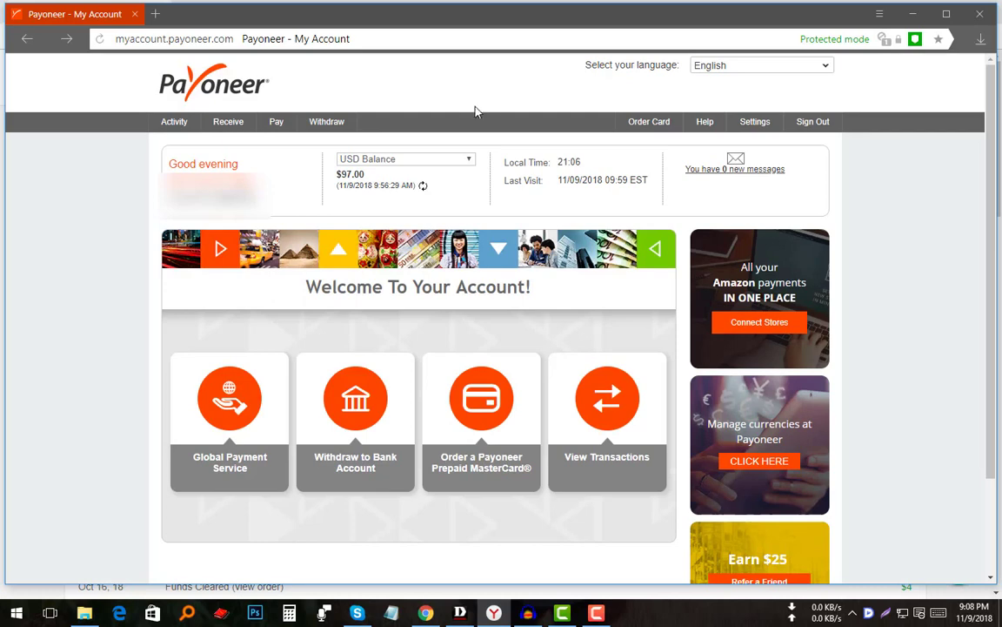
{"action": "mouse_move", "coordinate": [341, 129]}
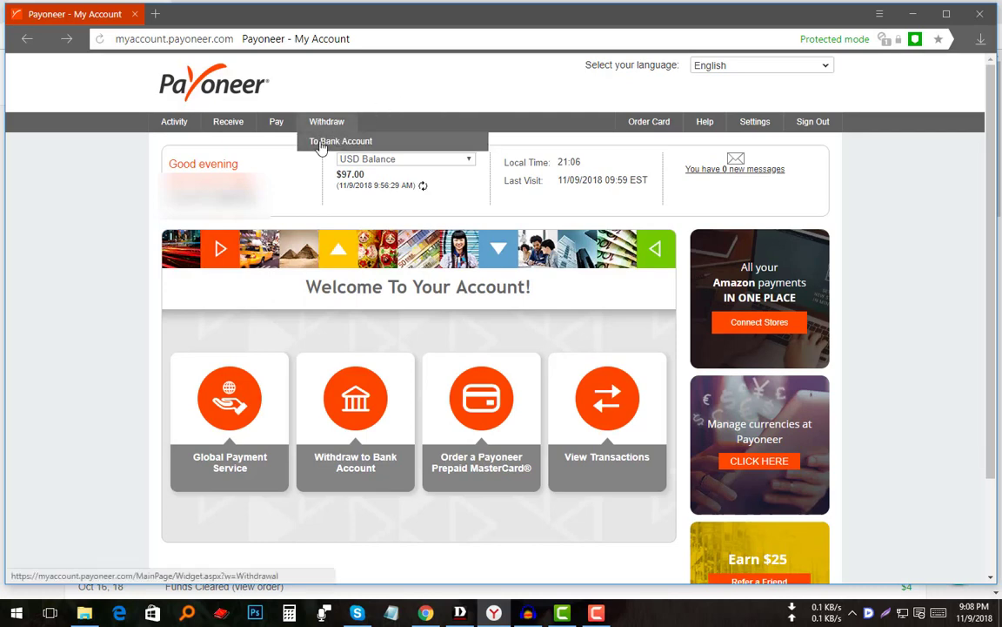
{"action": "left_click", "coordinate": [321, 147]}
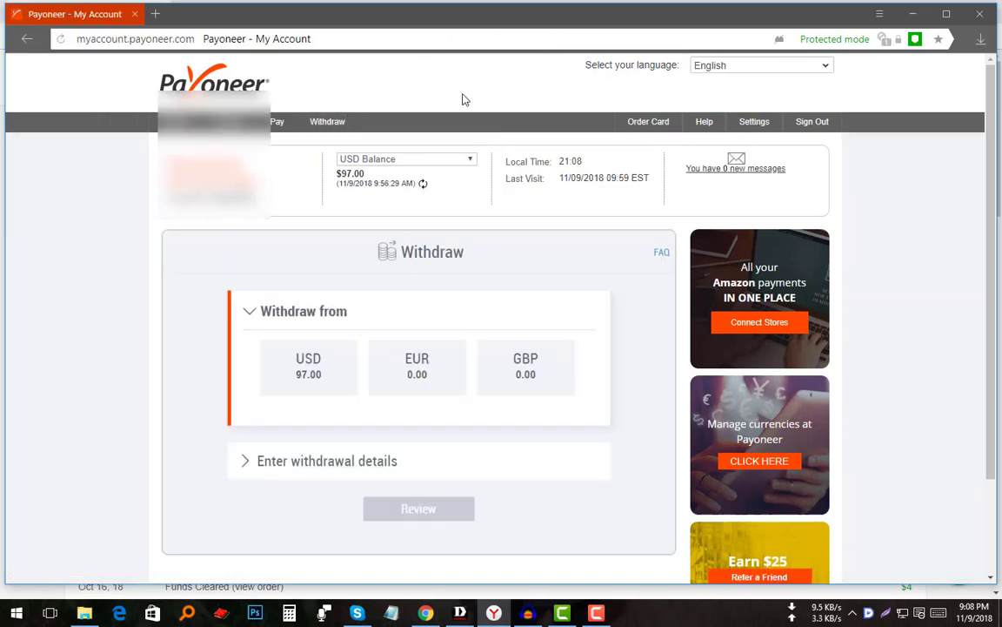
- Choose the USD balance as the source of the withdrawal
{"action": "scroll", "coordinate": [487, 148], "scroll_direction": "down", "scroll_amount": 1}
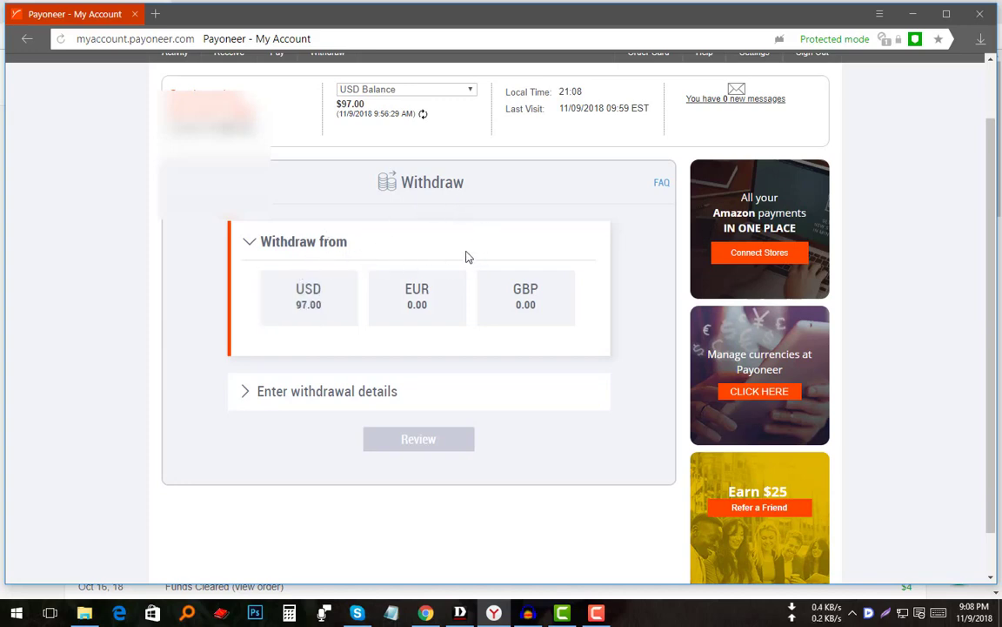
{"action": "scroll", "coordinate": [286, 178], "scroll_direction": "up", "scroll_amount": 1}
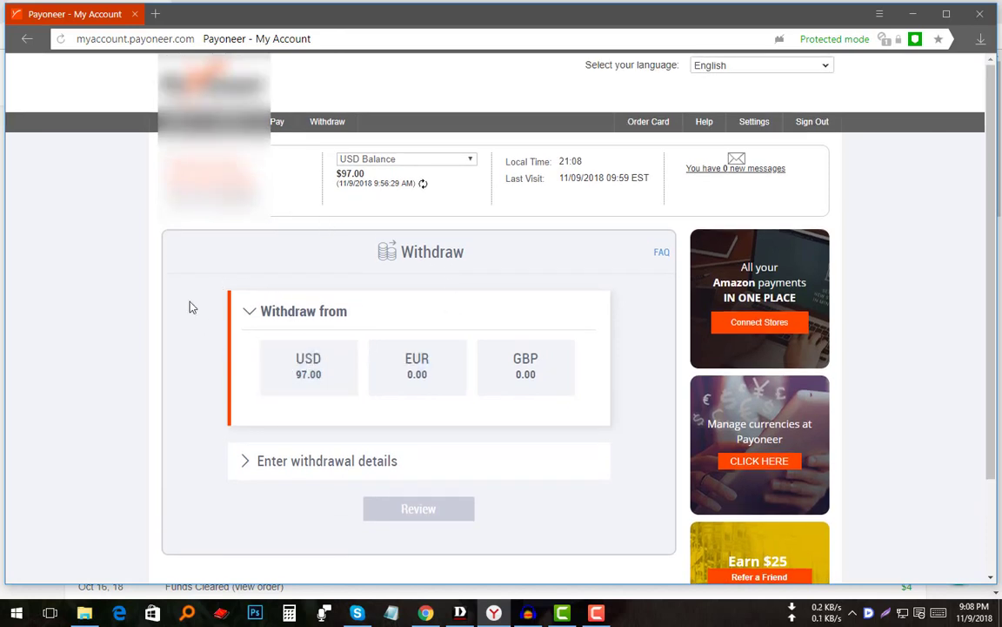
{"action": "left_click", "coordinate": [306, 373]}
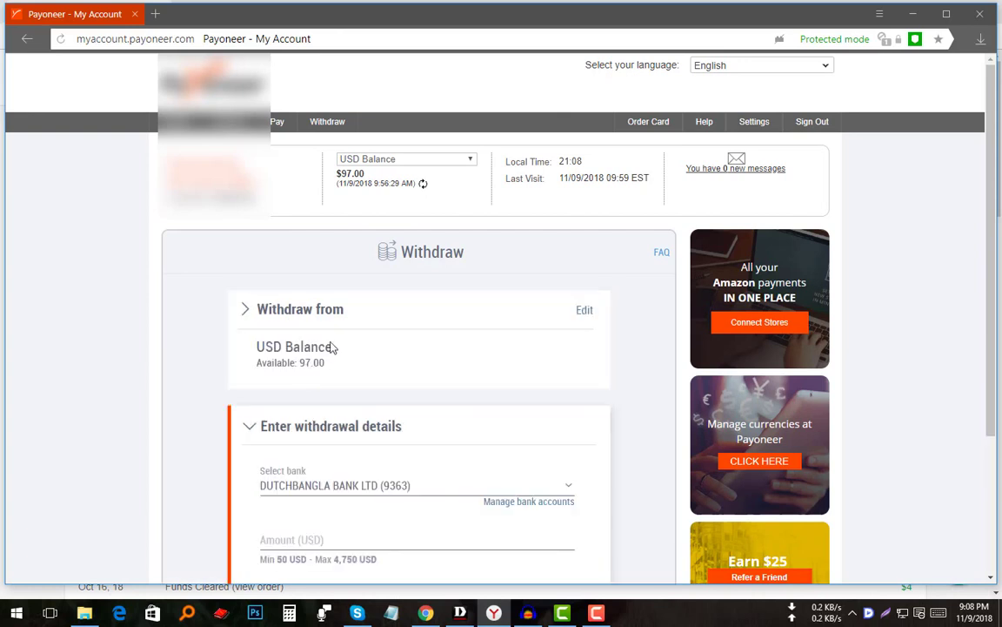
- Set the withdrawal amount to 97 USD in the withdrawal details
{"action": "scroll", "coordinate": [420, 300], "scroll_direction": "down", "scroll_amount": 1}
{"action": "scroll", "coordinate": [420, 301], "scroll_direction": "down", "scroll_amount": 1}
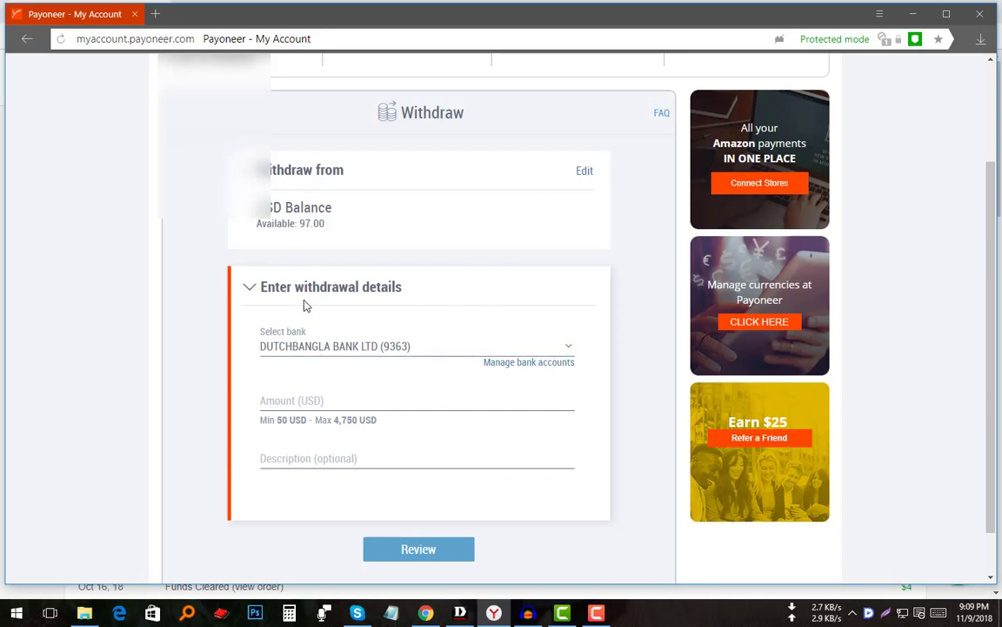
{"action": "scroll", "coordinate": [355, 253], "scroll_direction": "down", "scroll_amount": 1}
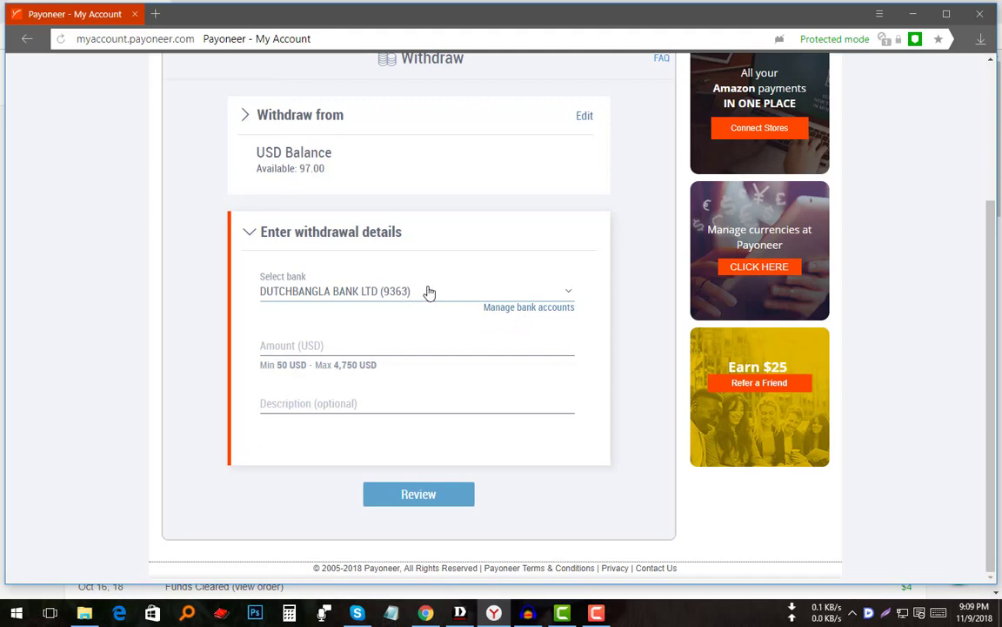
{"action": "scroll", "coordinate": [369, 183], "scroll_direction": "up", "scroll_amount": 3}
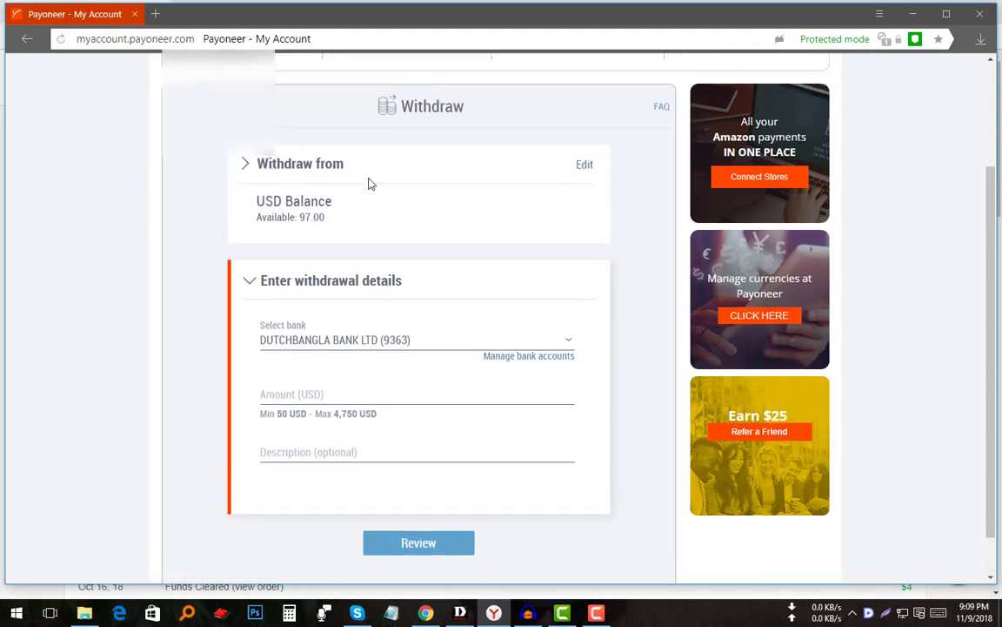
{"action": "scroll", "coordinate": [400, 287], "scroll_direction": "down", "scroll_amount": 1}
{"action": "scroll", "coordinate": [393, 307], "scroll_direction": "down", "scroll_amount": 3}
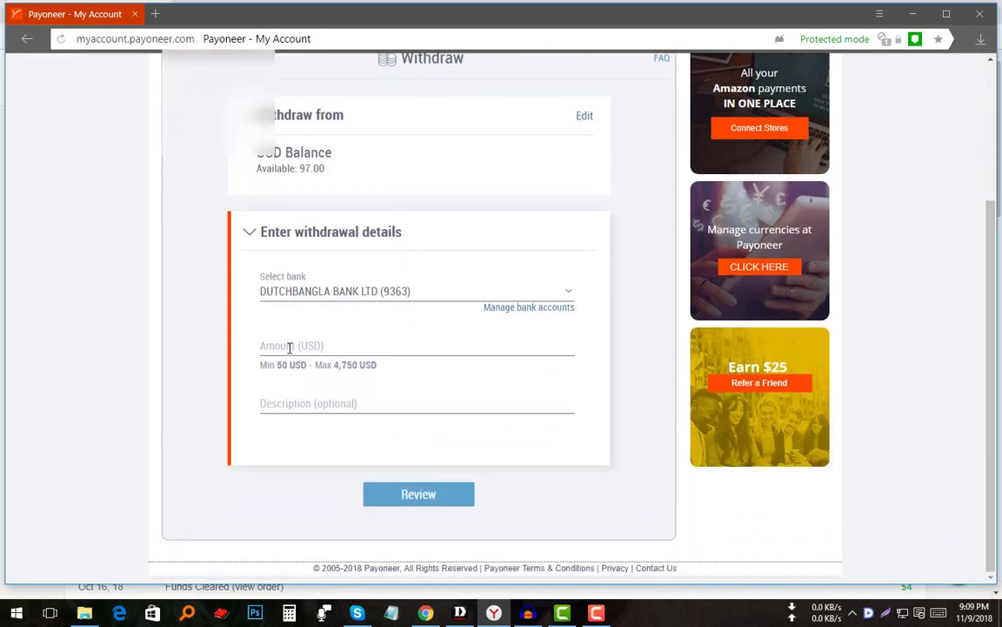
{"action": "left_click", "coordinate": [296, 347]}
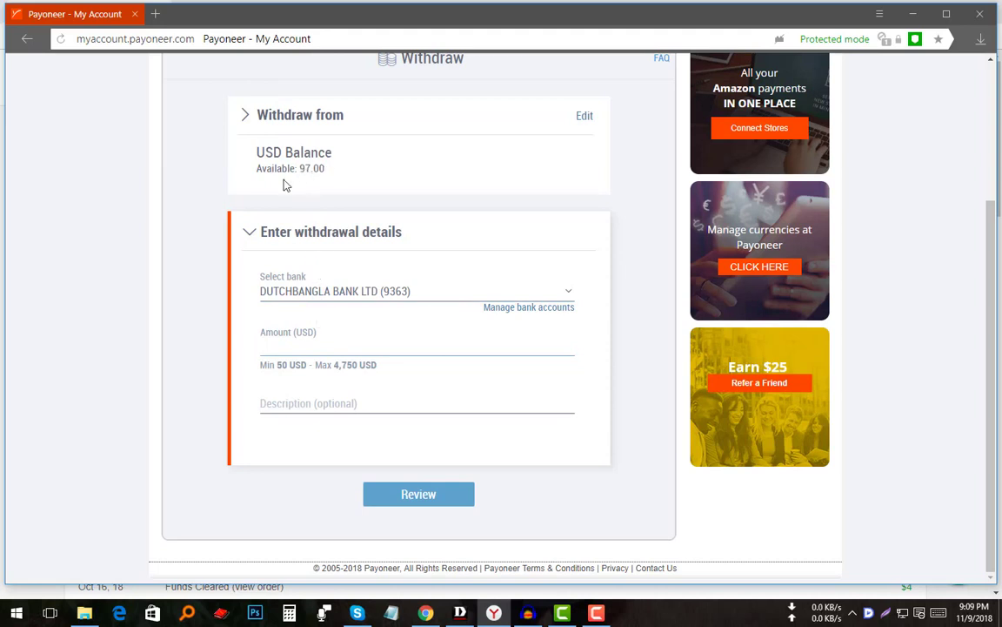
{"action": "left_click", "coordinate": [301, 343]}
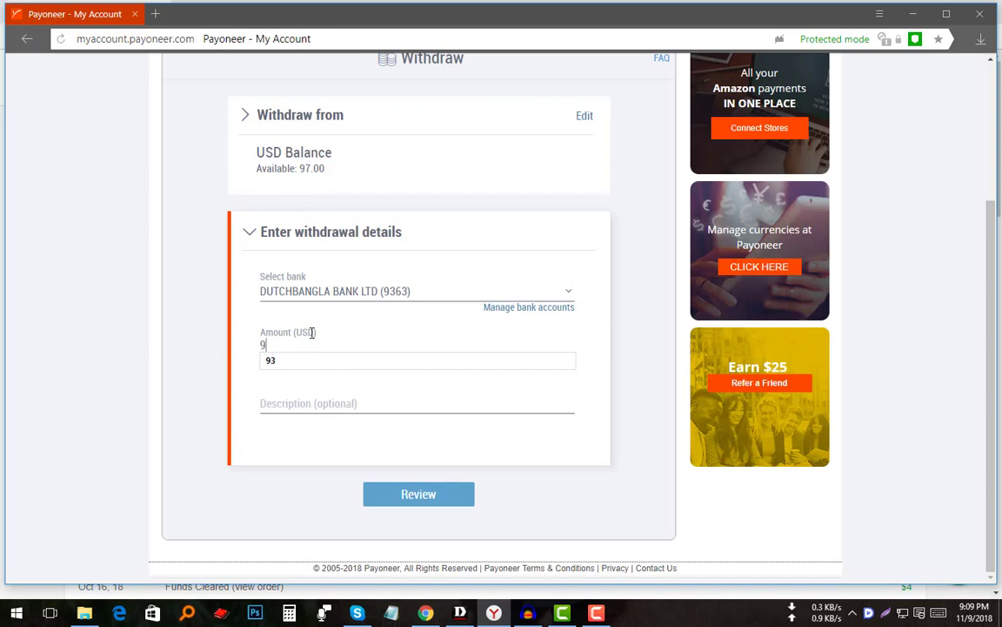
{"action": "type", "text": "97"}
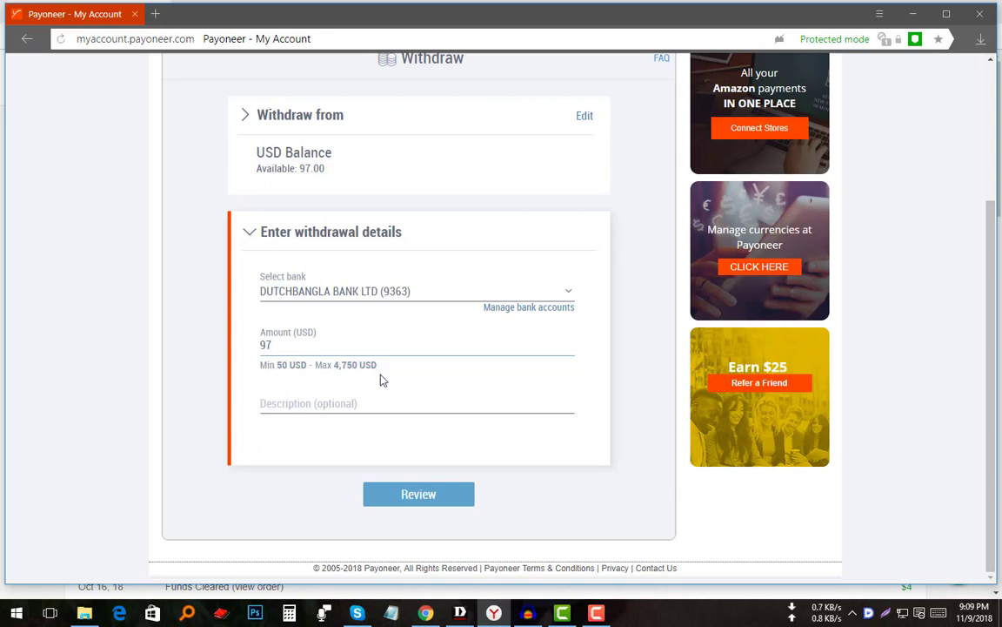
- Enter "Online income" as the withdrawal's optional description
{"action": "left_click", "coordinate": [324, 403]}
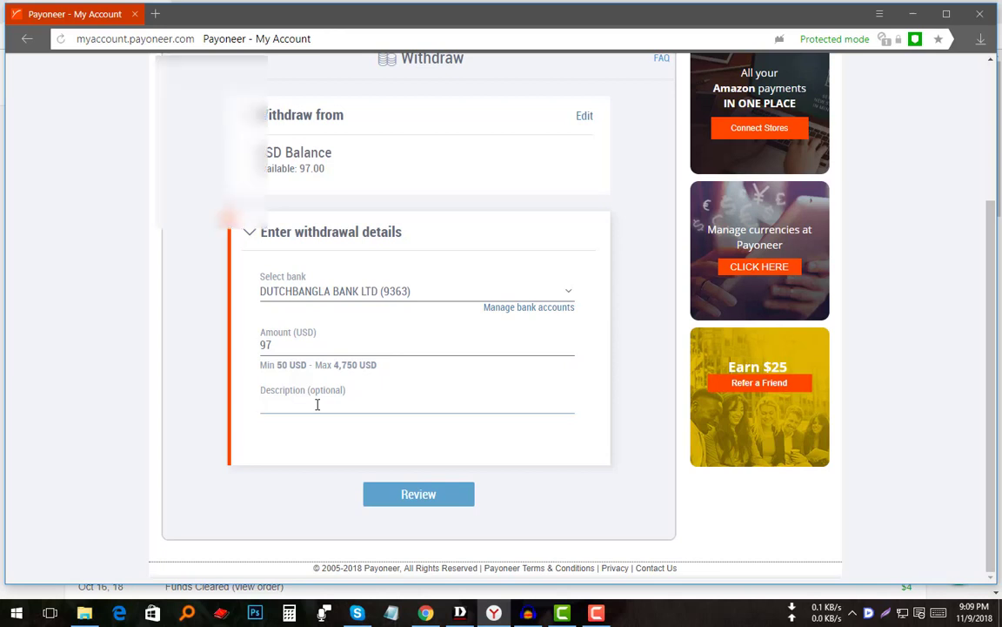
{"action": "type", "text": "O"}
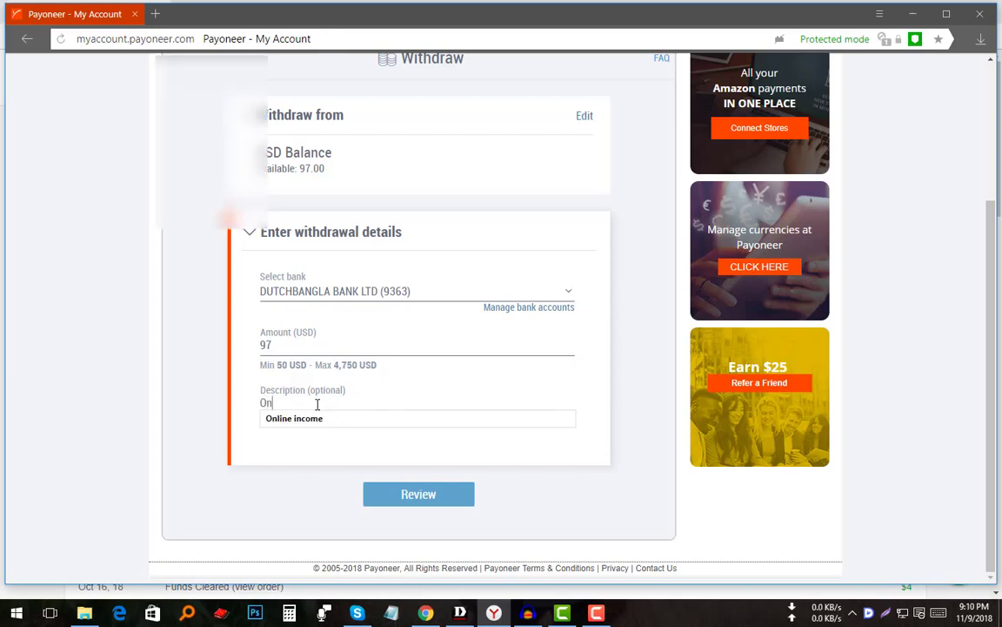
{"action": "type", "text": "n"}
{"action": "key", "text": "Down"}
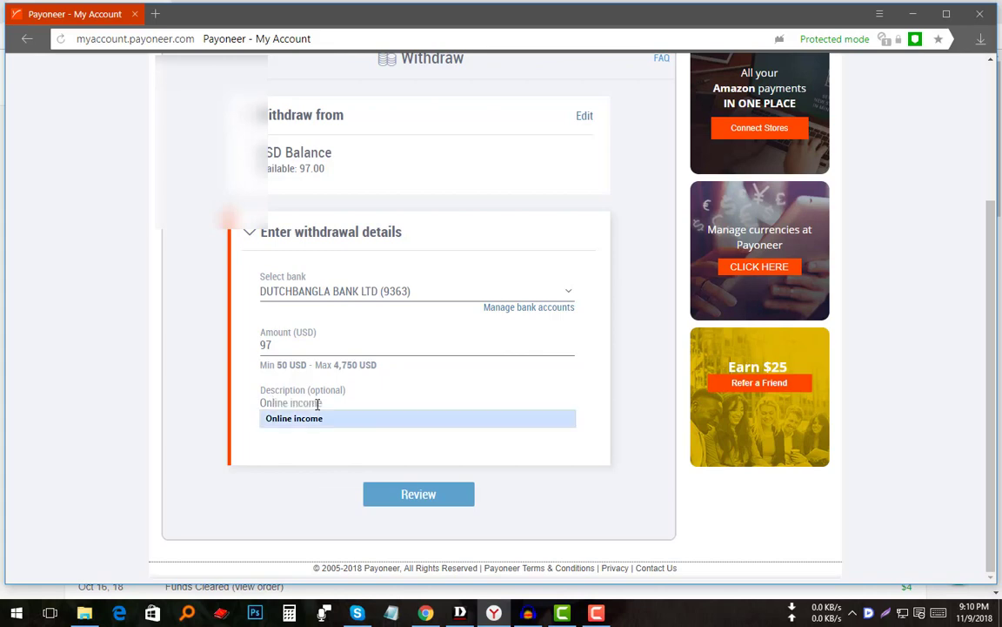
{"action": "key", "text": "Return"}
- Check the completed withdrawal details and proceed to their review
{"action": "scroll", "coordinate": [307, 335], "scroll_direction": "up", "scroll_amount": 1}
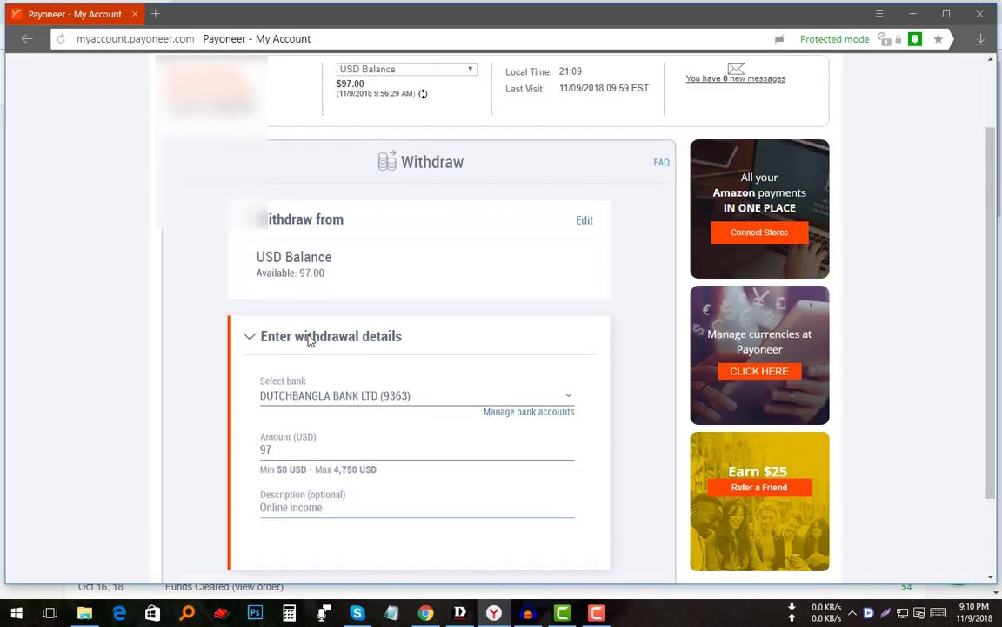
{"action": "scroll", "coordinate": [355, 450], "scroll_direction": "down", "scroll_amount": 1}
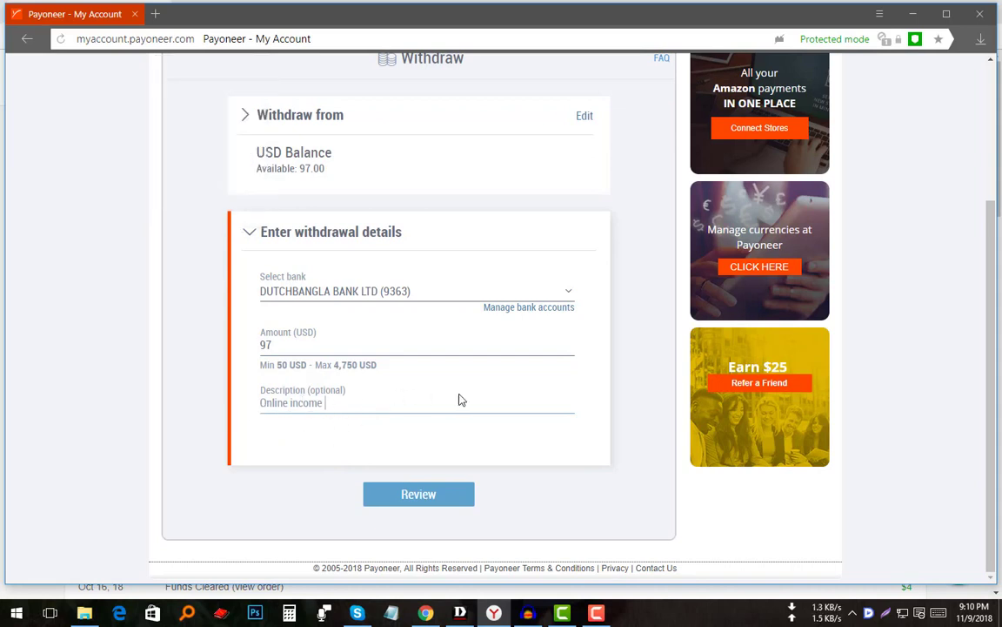
{"action": "left_click", "coordinate": [432, 501]}
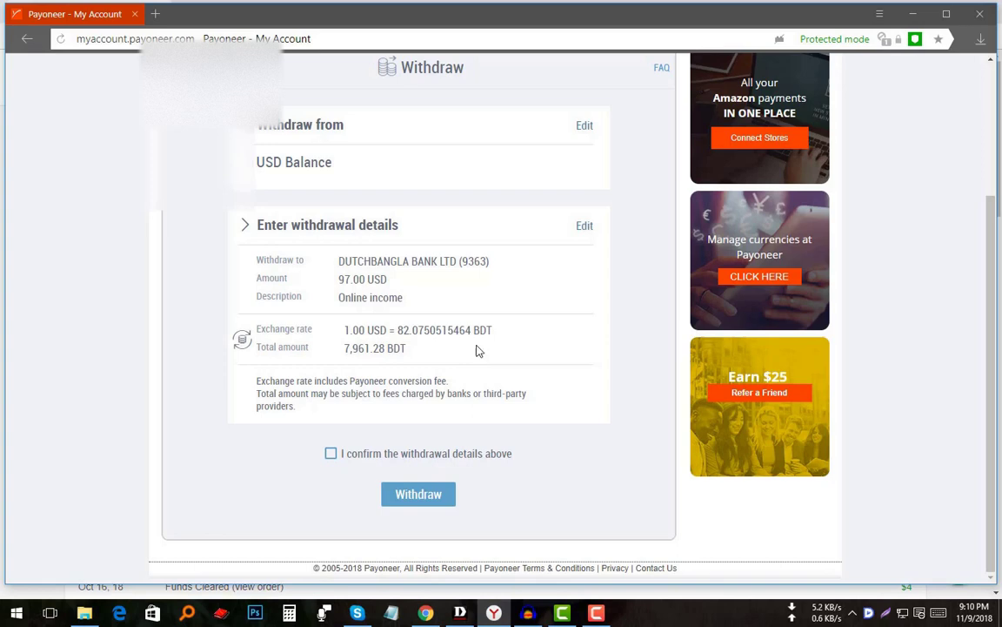
- Confirm that the reviewed withdrawal details are correct and submit the withdrawal
{"action": "scroll", "coordinate": [477, 349], "scroll_direction": "up", "scroll_amount": 2}
{"action": "scroll", "coordinate": [477, 349], "scroll_direction": "down", "scroll_amount": 2}
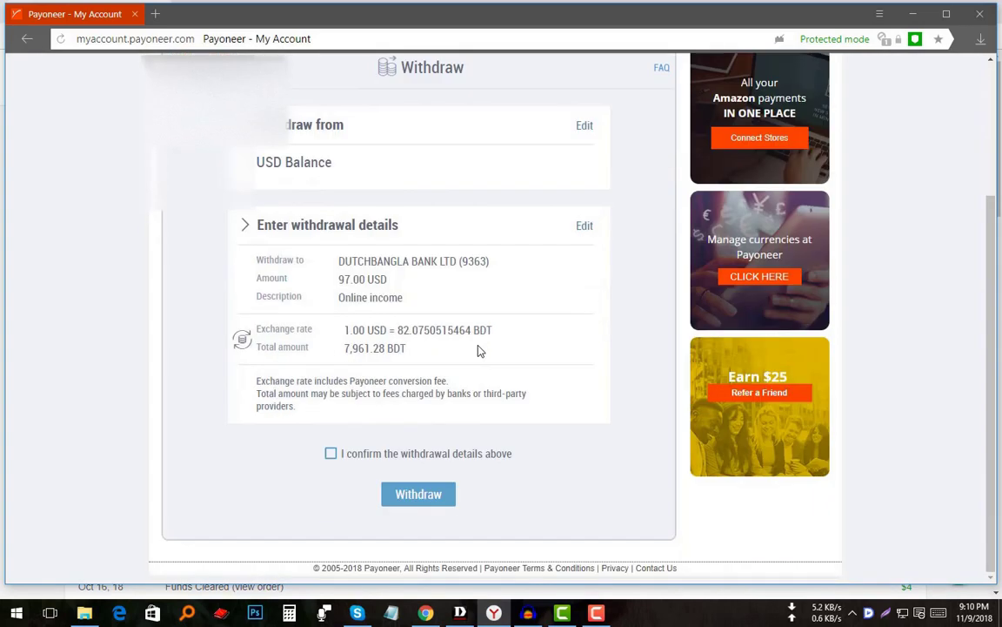
{"action": "left_click", "coordinate": [331, 454]}
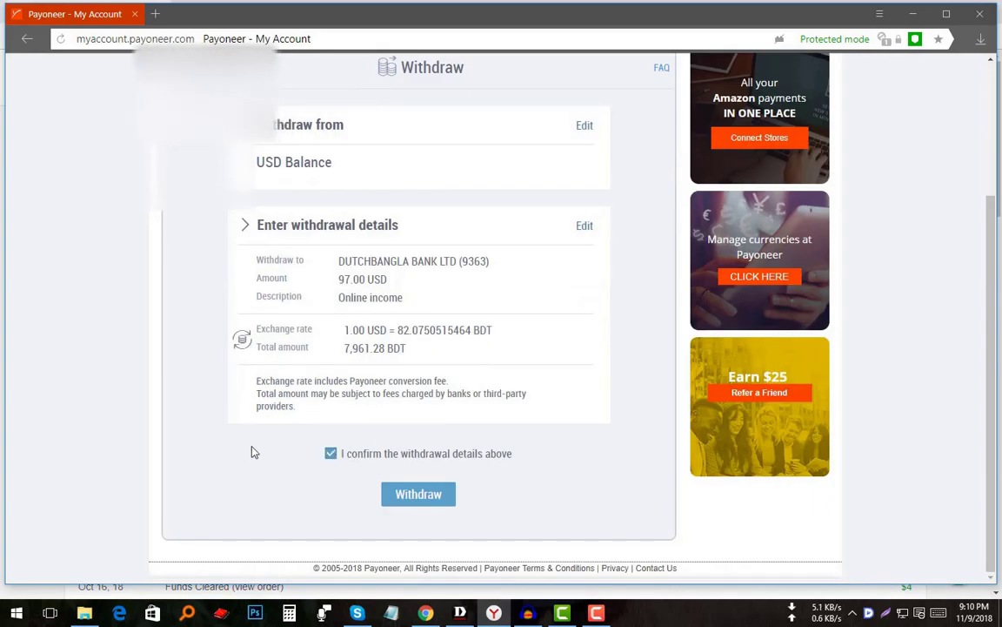
{"action": "left_click", "coordinate": [424, 490]}
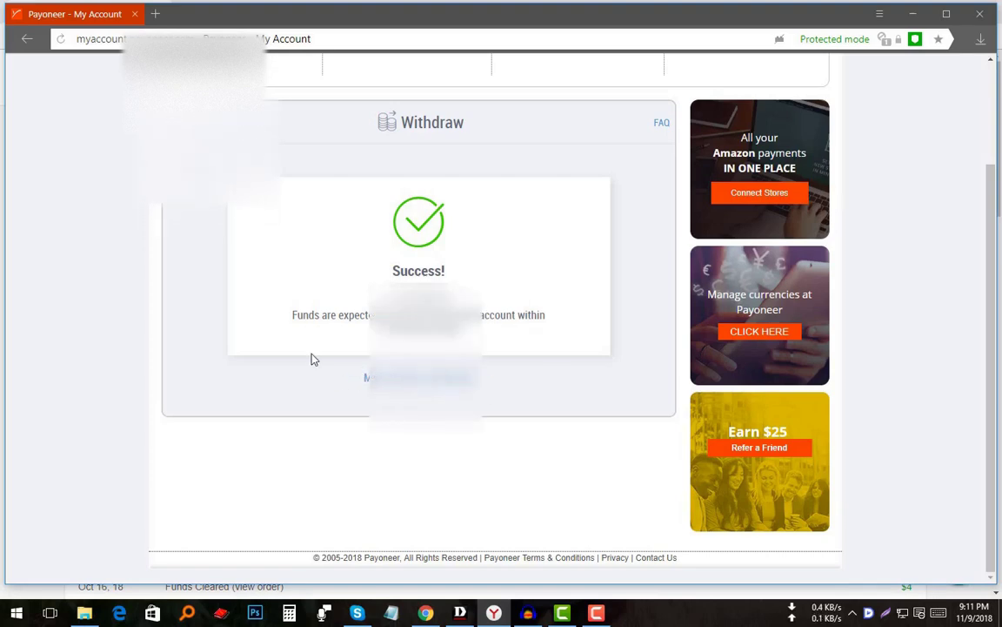
- Examine the withdrawal confirmation and the USD balance, and open the form for another withdrawal
{"action": "scroll", "coordinate": [364, 376], "scroll_direction": "up", "scroll_amount": 1}
{"action": "scroll", "coordinate": [418, 348], "scroll_direction": "up", "scroll_amount": 3}
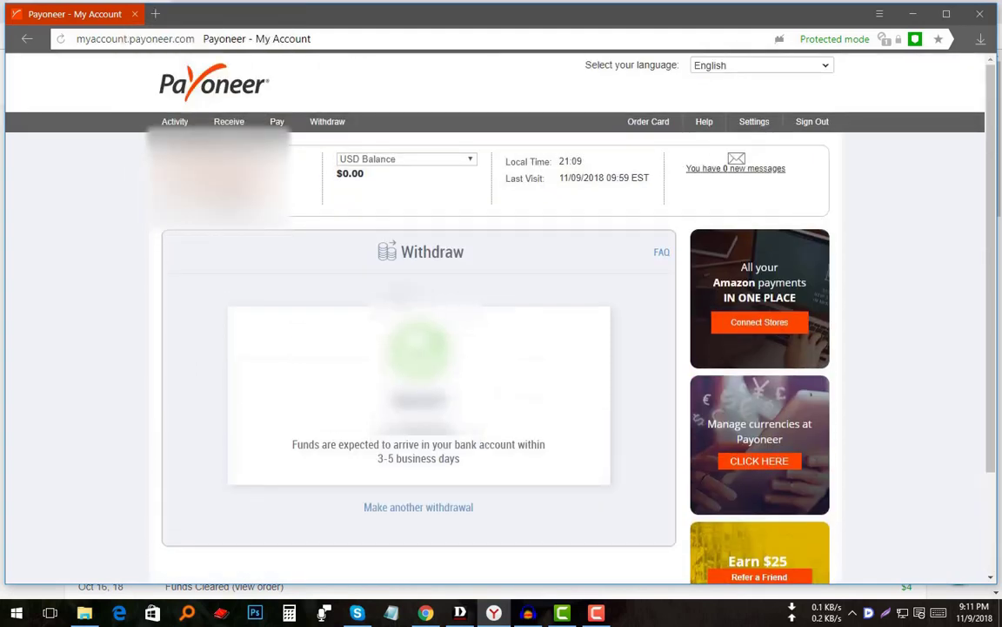
{"action": "scroll", "coordinate": [709, 486], "scroll_direction": "down", "scroll_amount": 2}
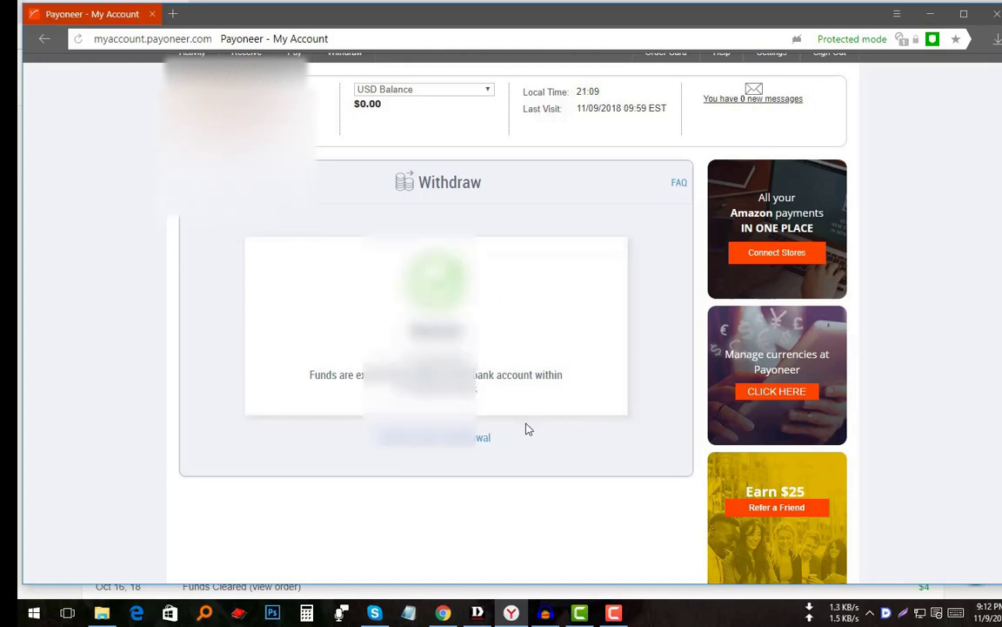
{"action": "scroll", "coordinate": [507, 390], "scroll_direction": "up", "scroll_amount": 1}
{"action": "scroll", "coordinate": [503, 385], "scroll_direction": "down", "scroll_amount": 2}
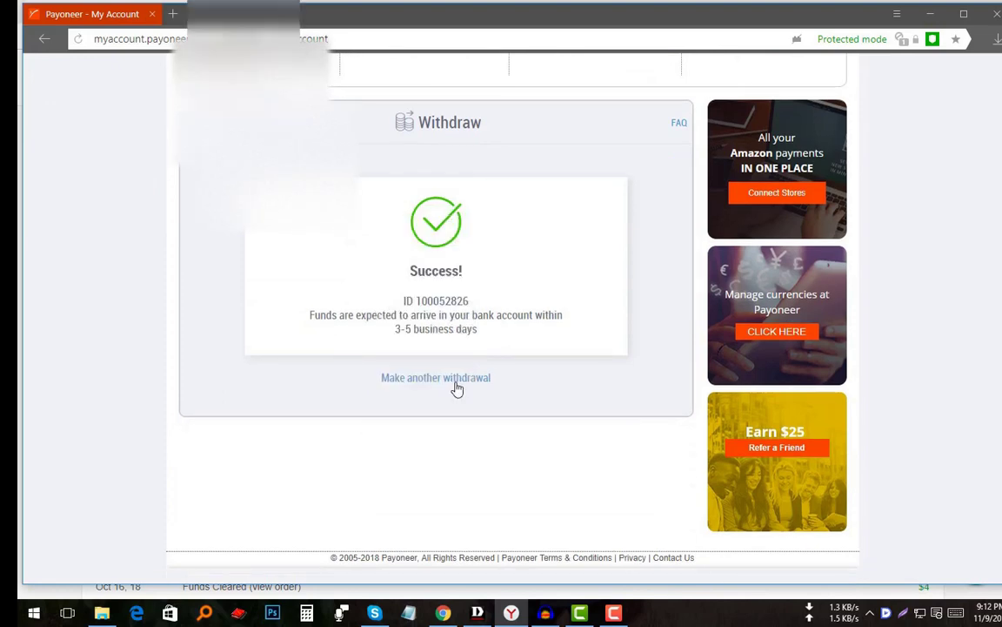
{"action": "left_click", "coordinate": [457, 388]}
{"action": "scroll", "coordinate": [533, 317], "scroll_direction": "up", "scroll_amount": 2}
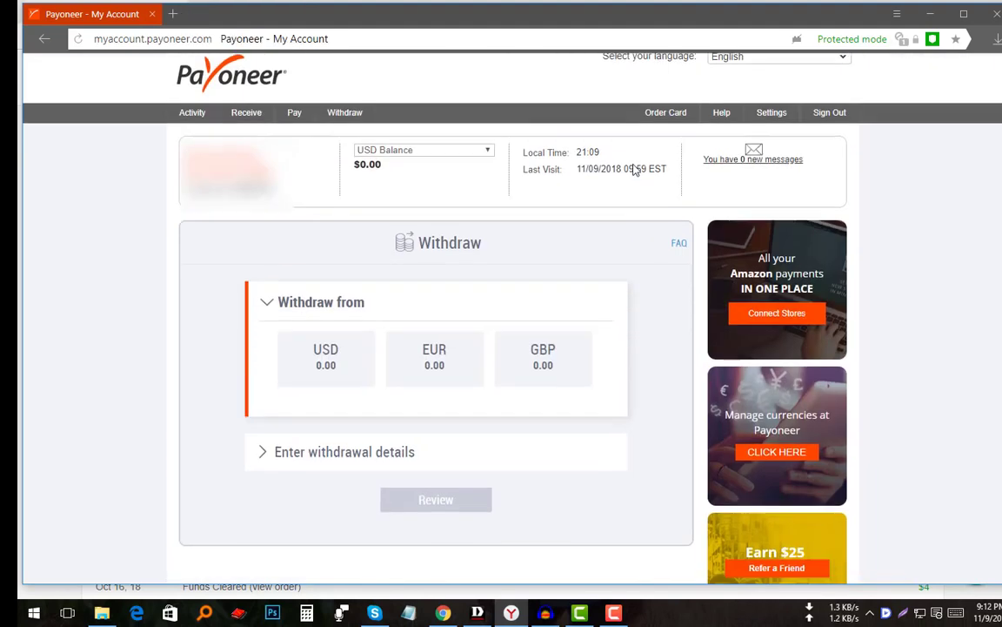
- Open the prepaid MasterCard order form and look through its available currencies
{"action": "left_click", "coordinate": [662, 129]}
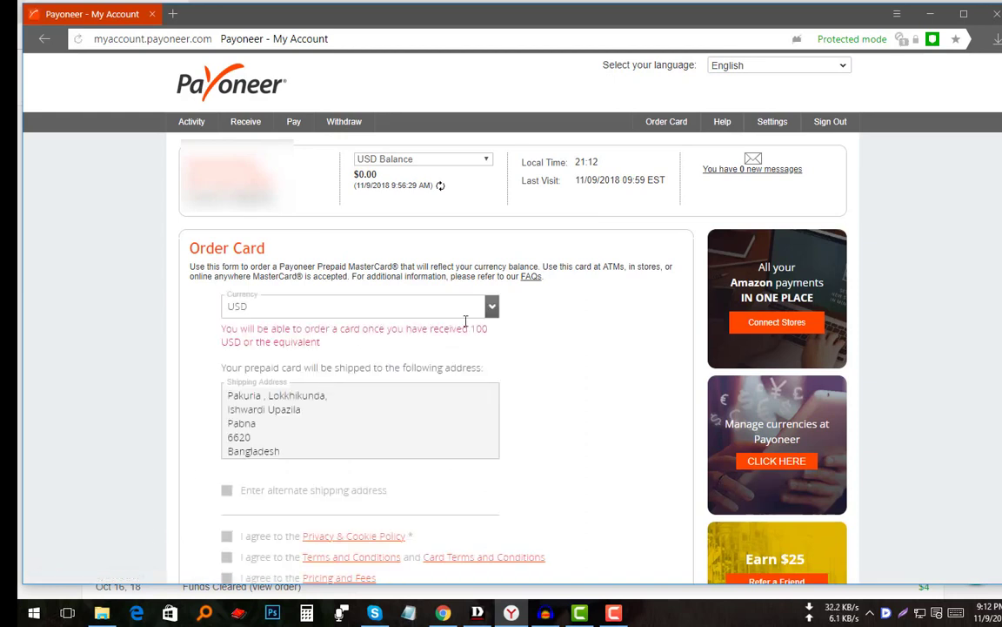
{"action": "left_click", "coordinate": [463, 306]}
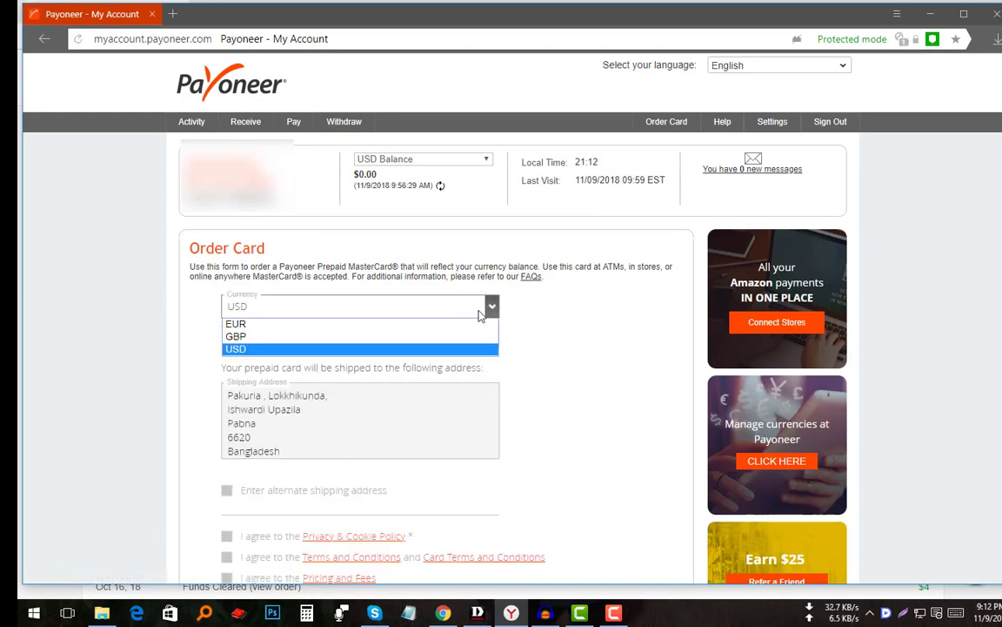
{"action": "left_click", "coordinate": [368, 309]}
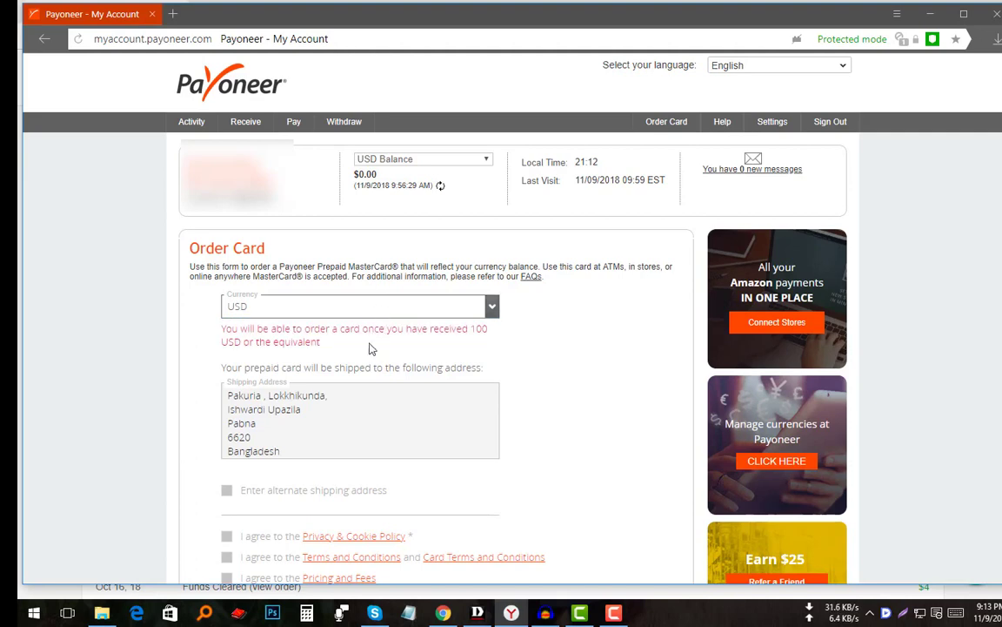
{"action": "left_click", "coordinate": [490, 309]}
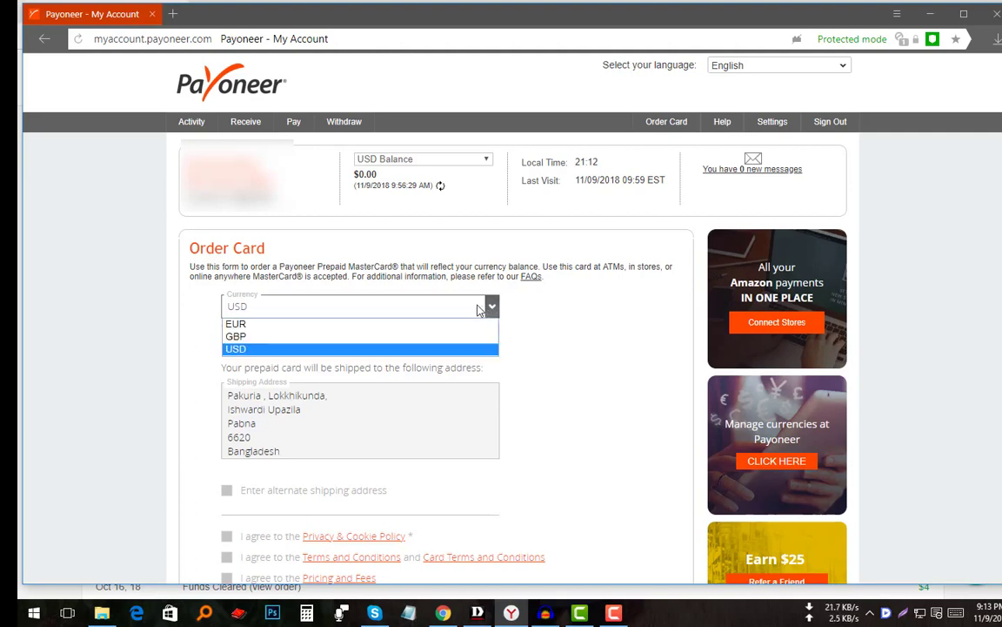
{"action": "left_click", "coordinate": [282, 361]}
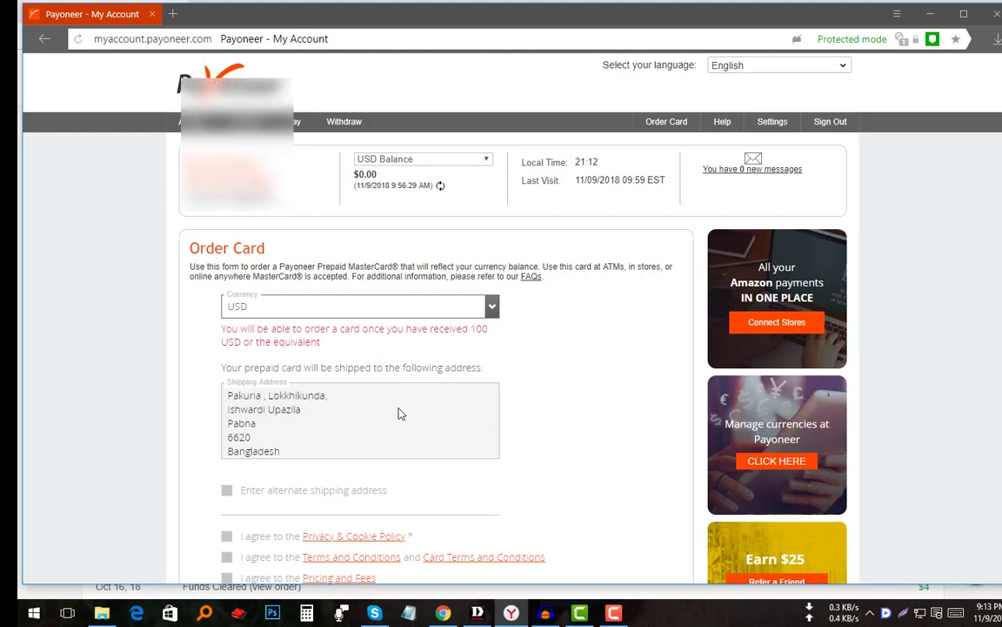
- Examine the card order form's eligibility condition, shipping address section and agreement options
{"action": "scroll", "coordinate": [387, 409], "scroll_direction": "down", "scroll_amount": 1}
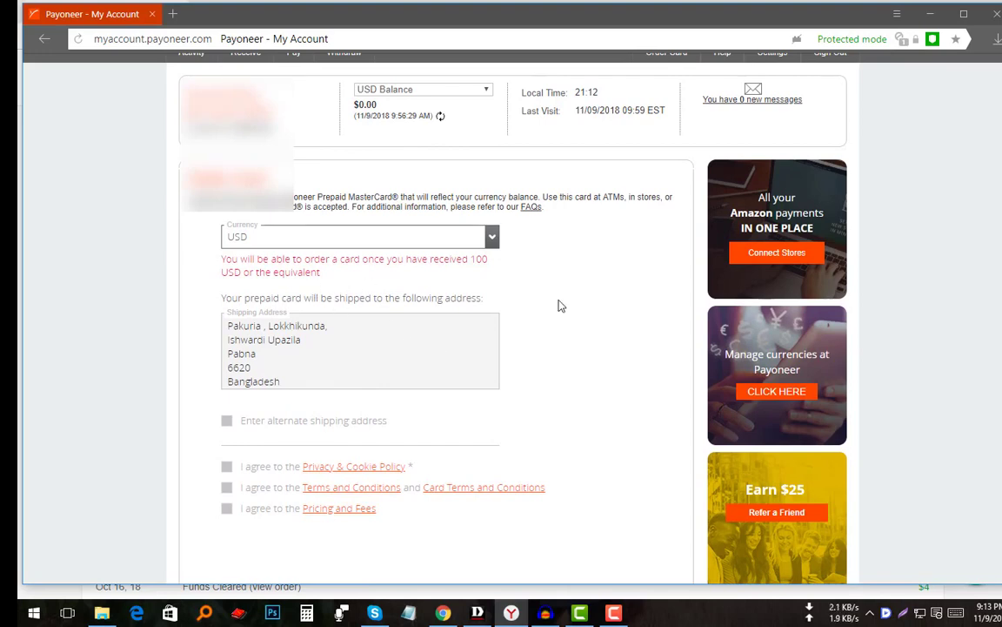
{"action": "scroll", "coordinate": [559, 305], "scroll_direction": "up", "scroll_amount": 1}
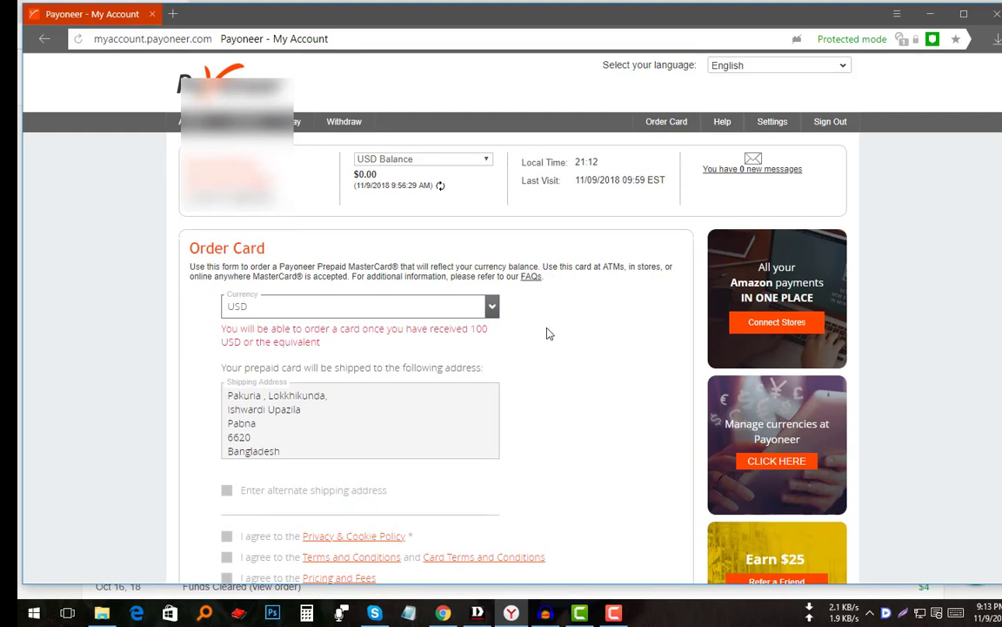
{"action": "scroll", "coordinate": [547, 333], "scroll_direction": "down", "scroll_amount": 1}
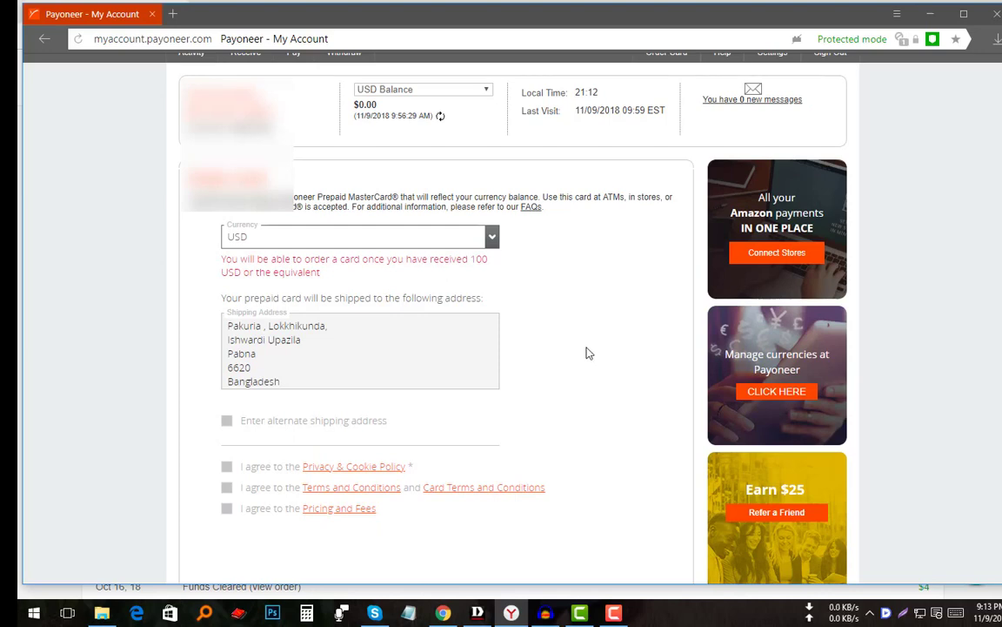
{"action": "scroll", "coordinate": [564, 340], "scroll_direction": "up", "scroll_amount": 1}
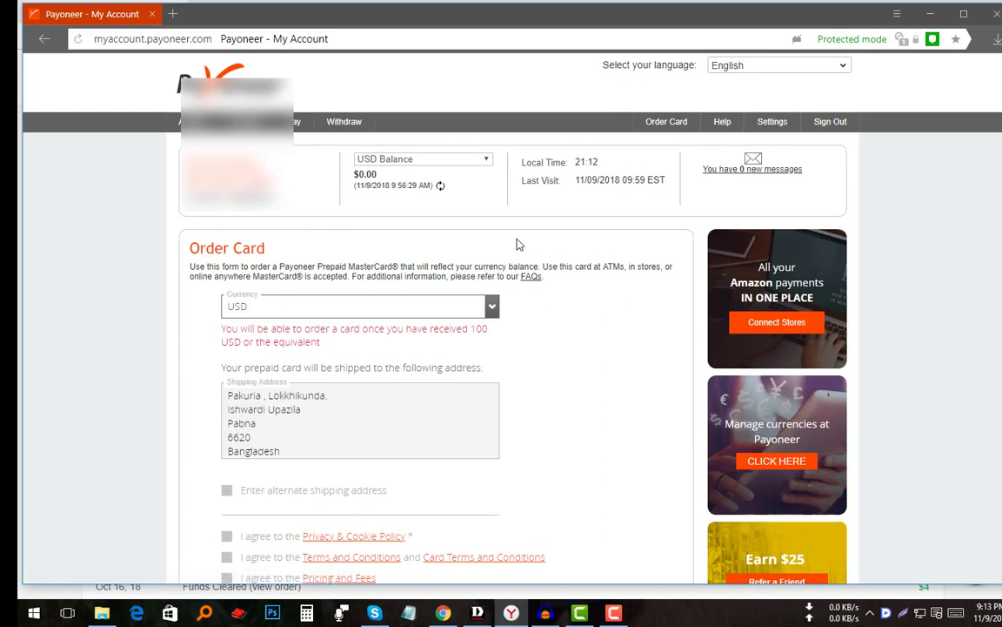
{"action": "scroll", "coordinate": [573, 234], "scroll_direction": "down", "scroll_amount": 3}
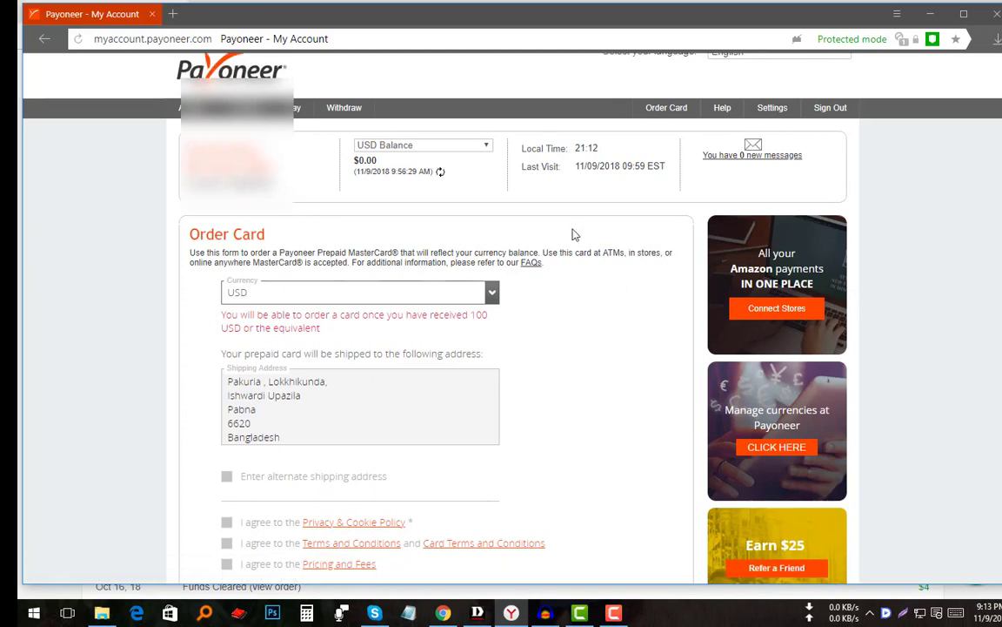
{"action": "scroll", "coordinate": [510, 341], "scroll_direction": "up", "scroll_amount": 3}
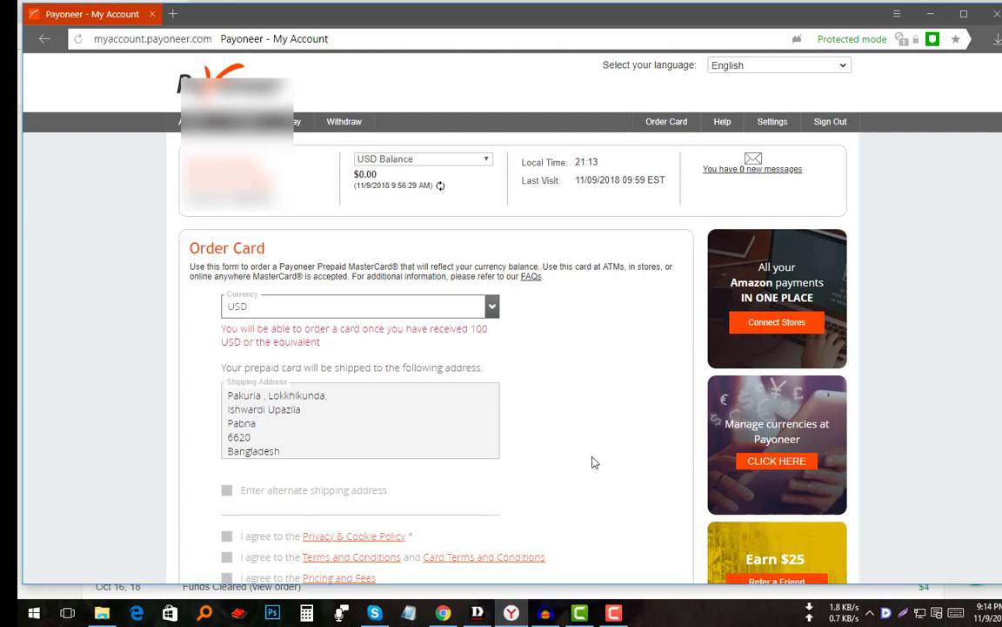
{"action": "left_click", "coordinate": [616, 613]}
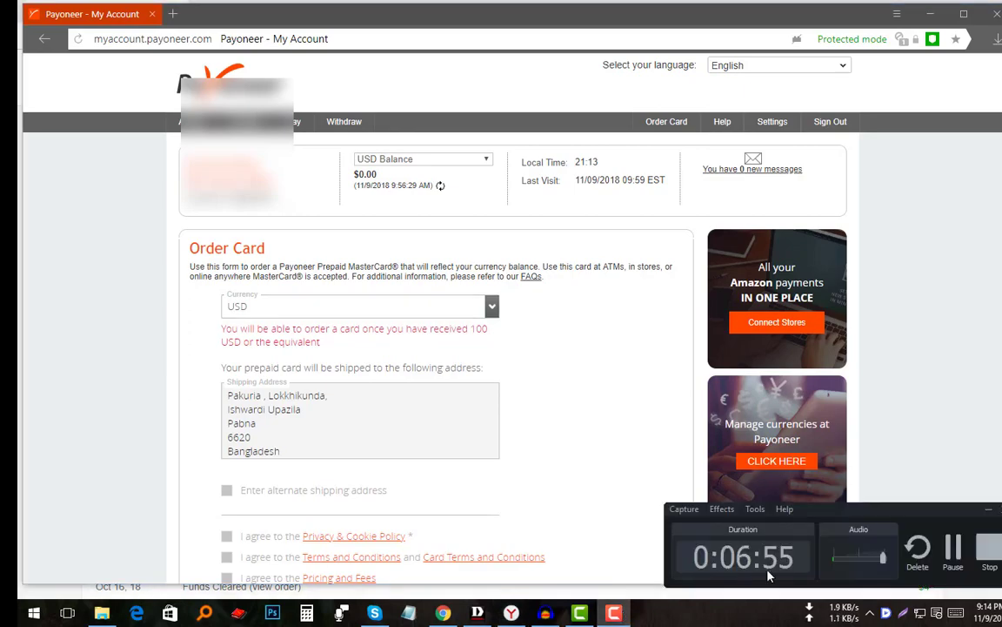